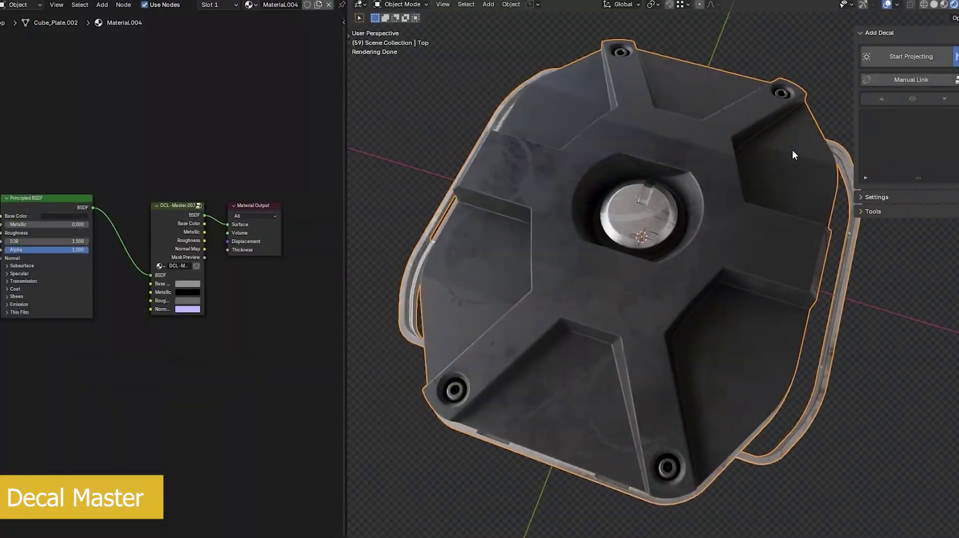
Start projecting the swirl logo decal onto the nightstand with Decal Master
{"action": "left_click", "coordinate": [884, 77]}
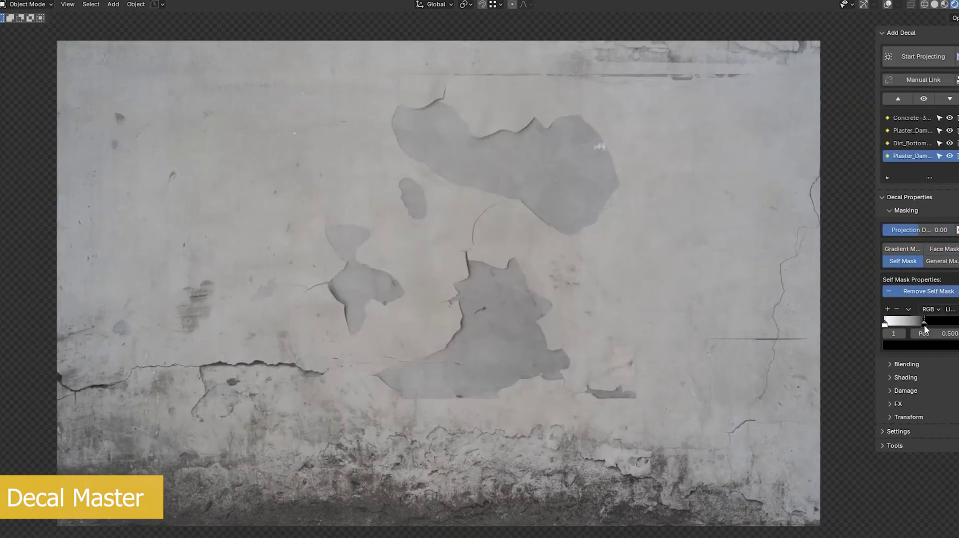
Shift the plaster decal's mask ramp, add a texture-paint mask, and tear the graffiti decal
{"action": "left_click_drag", "start_coordinate": [923, 325], "coordinate": [895, 324]}
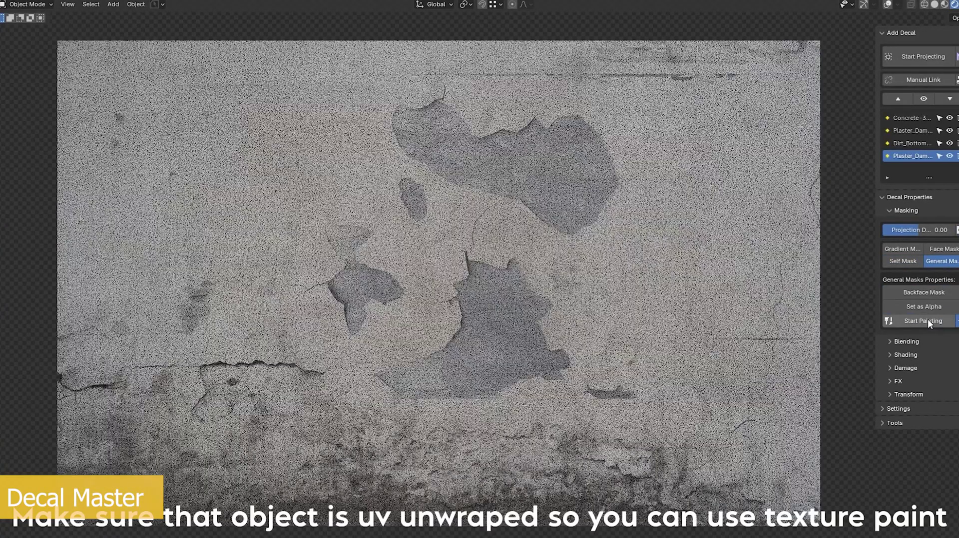
{"action": "left_click", "coordinate": [927, 319]}
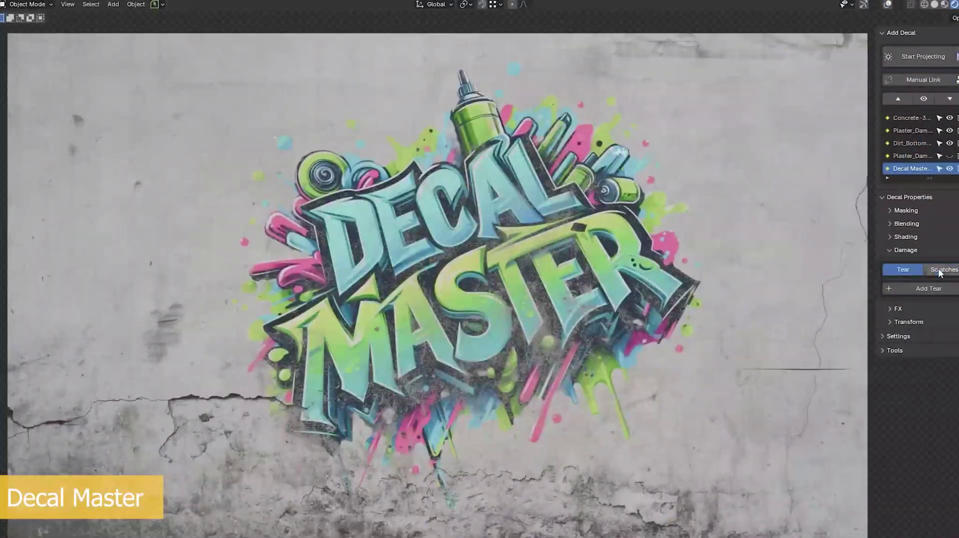
{"action": "left_click", "coordinate": [911, 287]}
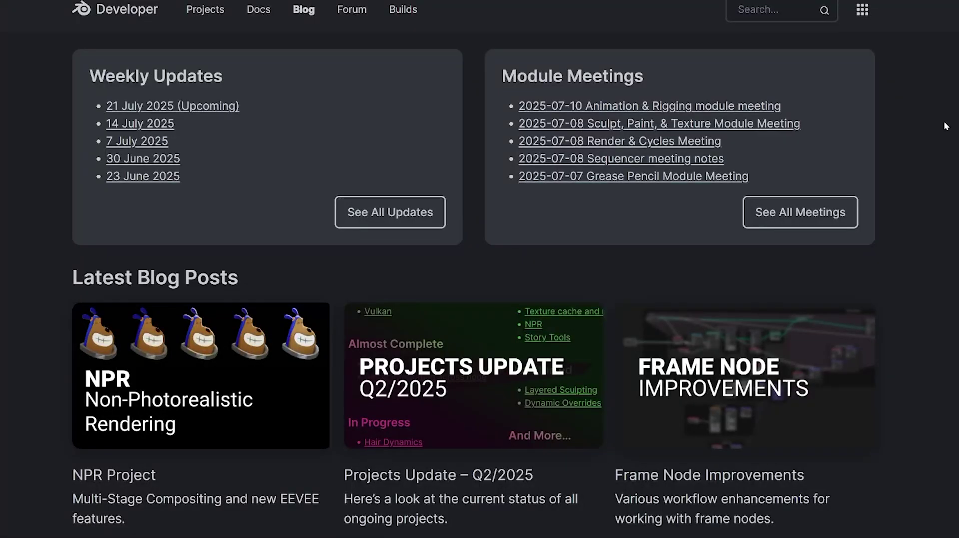
{"action": "middle_click", "coordinate": [943, 126]}
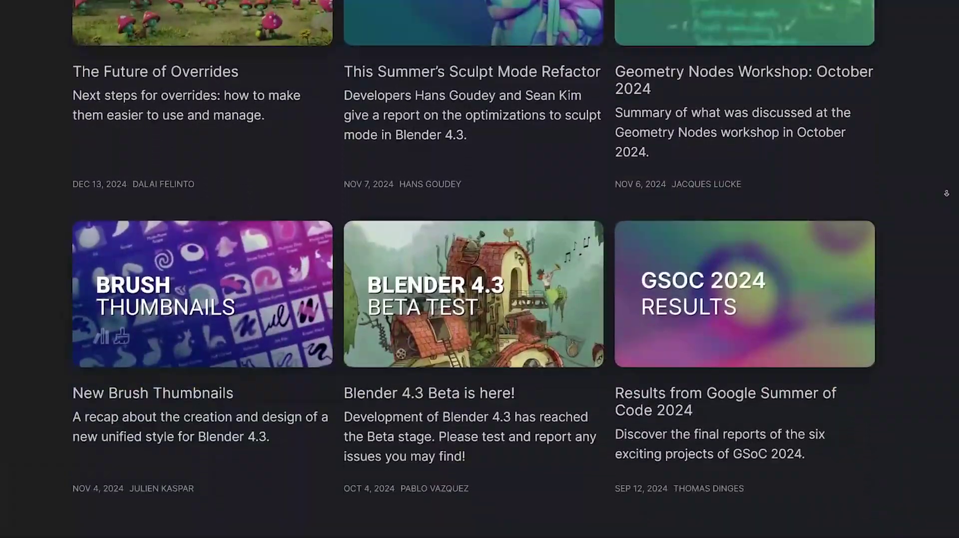
Scroll the blog list and open the Projects Update – Q2/2025 article
{"action": "scroll", "coordinate": [195, 321], "scroll_direction": "up", "scroll_amount": 5}
{"action": "scroll", "coordinate": [194, 321], "scroll_direction": "up", "scroll_amount": 4}
{"action": "scroll", "coordinate": [195, 321], "scroll_direction": "up", "scroll_amount": 5}
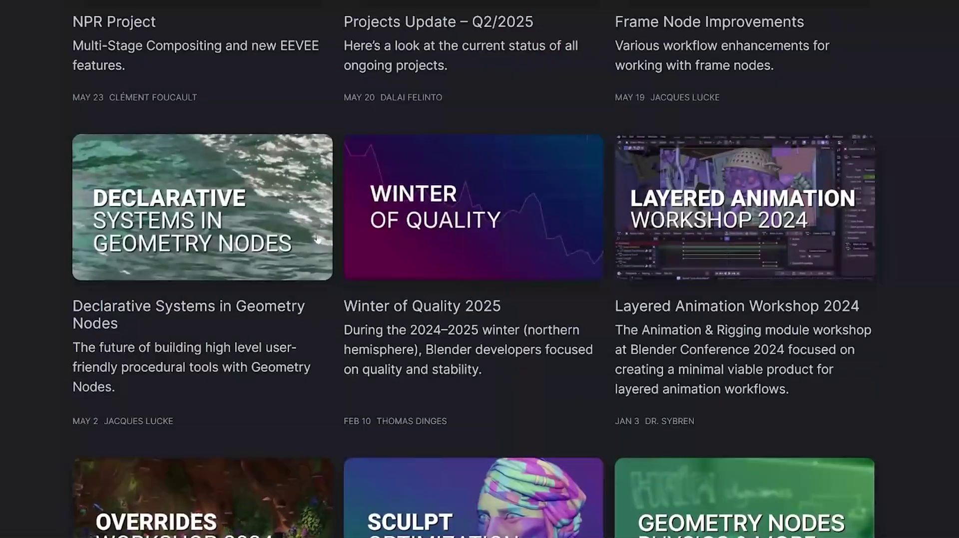
{"action": "scroll", "coordinate": [680, 241], "scroll_direction": "up", "scroll_amount": 4}
{"action": "scroll", "coordinate": [721, 91], "scroll_direction": "down", "scroll_amount": 1}
{"action": "scroll", "coordinate": [720, 91], "scroll_direction": "up", "scroll_amount": 3}
{"action": "scroll", "coordinate": [667, 167], "scroll_direction": "up", "scroll_amount": 2}
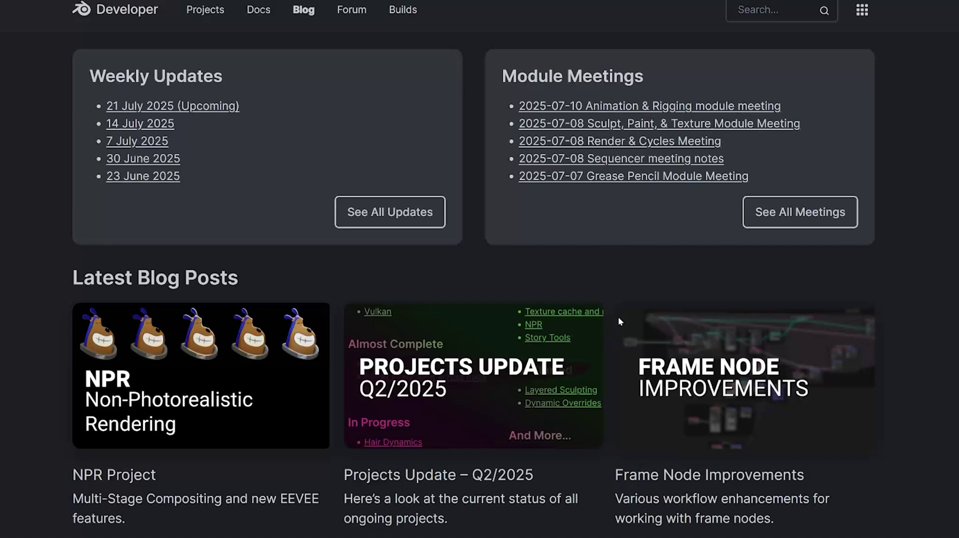
{"action": "left_click", "coordinate": [429, 396]}
Read down the article to its closing donation section
{"action": "scroll", "coordinate": [198, 314], "scroll_direction": "down", "scroll_amount": 5}
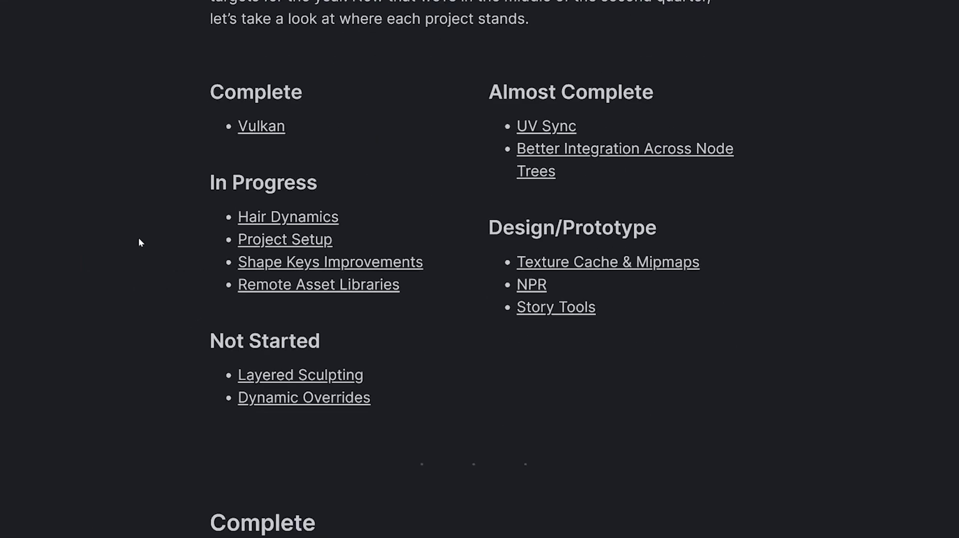
{"action": "scroll", "coordinate": [138, 242], "scroll_direction": "down", "scroll_amount": 5}
{"action": "scroll", "coordinate": [138, 242], "scroll_direction": "down", "scroll_amount": 4}
{"action": "scroll", "coordinate": [147, 312], "scroll_direction": "down", "scroll_amount": 2}
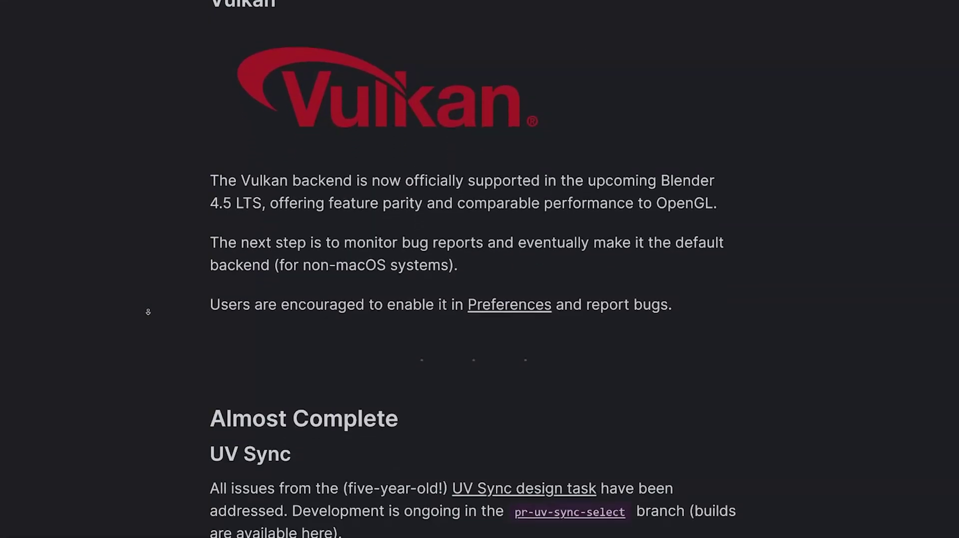
{"action": "scroll", "coordinate": [148, 320], "scroll_direction": "down", "scroll_amount": 4}
{"action": "scroll", "coordinate": [145, 327], "scroll_direction": "down", "scroll_amount": 4}
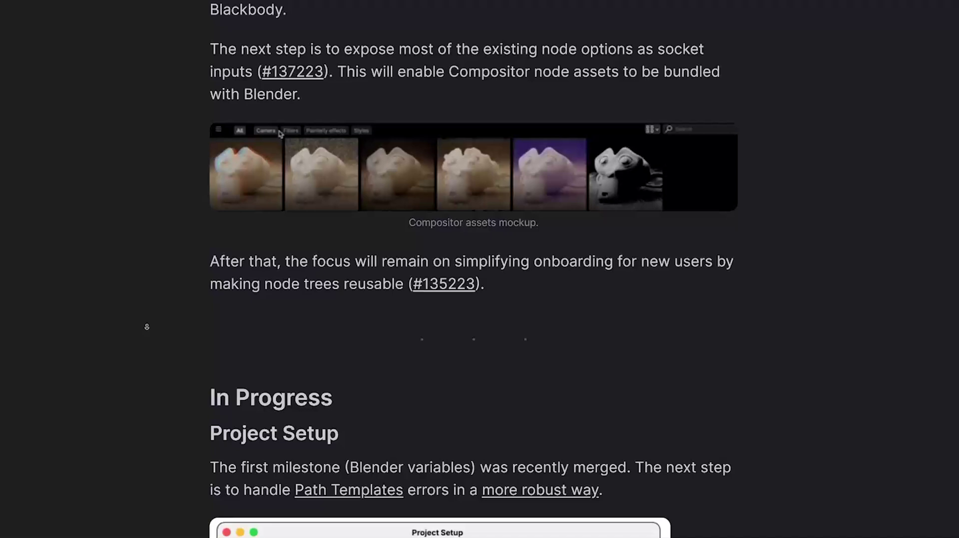
{"action": "scroll", "coordinate": [145, 327], "scroll_direction": "down", "scroll_amount": 4}
{"action": "scroll", "coordinate": [145, 329], "scroll_direction": "down", "scroll_amount": 5}
{"action": "scroll", "coordinate": [145, 335], "scroll_direction": "down", "scroll_amount": 5}
{"action": "scroll", "coordinate": [143, 336], "scroll_direction": "down", "scroll_amount": 6}
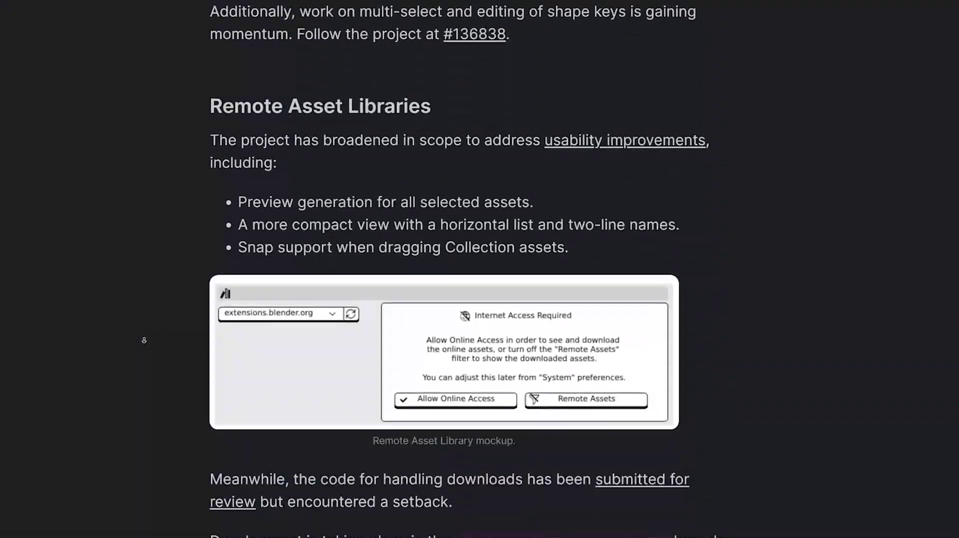
{"action": "scroll", "coordinate": [144, 336], "scroll_direction": "down", "scroll_amount": 6}
{"action": "scroll", "coordinate": [143, 347], "scroll_direction": "down", "scroll_amount": 7}
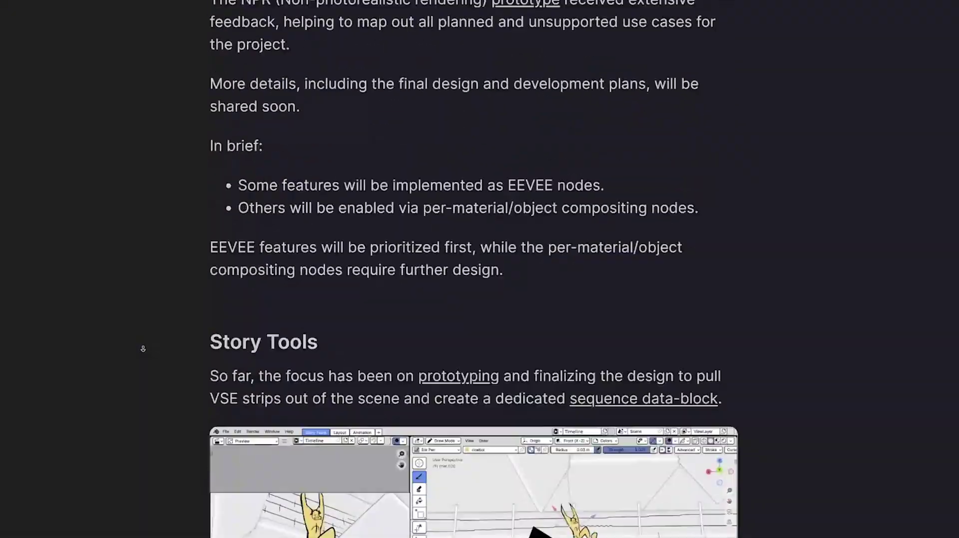
{"action": "scroll", "coordinate": [143, 348], "scroll_direction": "down", "scroll_amount": 7}
{"action": "scroll", "coordinate": [143, 349], "scroll_direction": "down", "scroll_amount": 7}
{"action": "scroll", "coordinate": [143, 351], "scroll_direction": "down", "scroll_amount": 7}
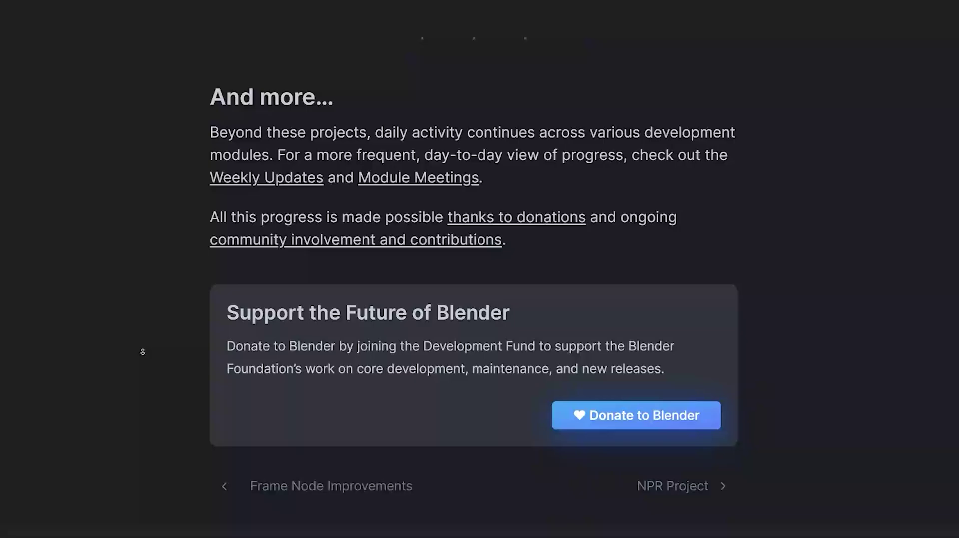
{"action": "scroll", "coordinate": [143, 352], "scroll_direction": "down", "scroll_amount": 6}
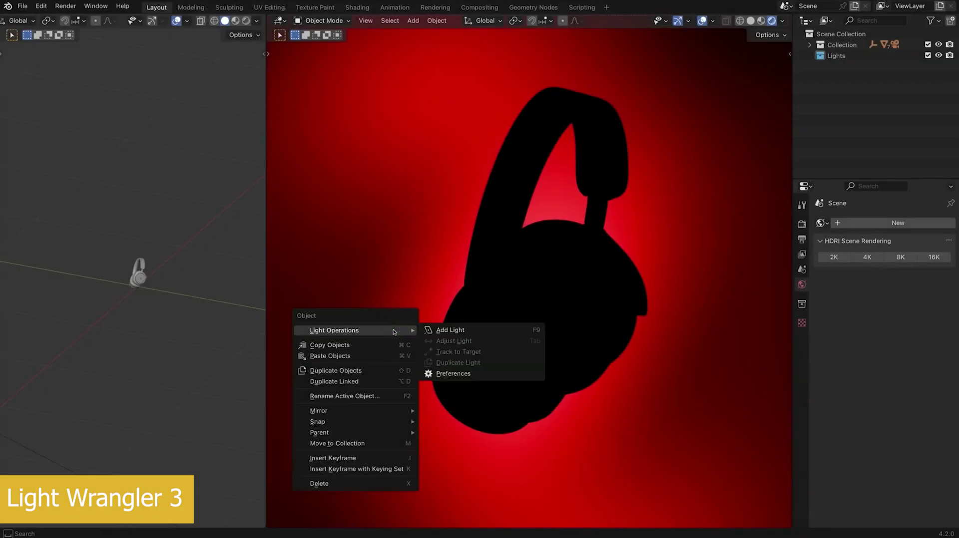
Add an area light to the headphones, then give a light an HDRI look and tree-branch gobo
{"action": "left_click", "coordinate": [452, 331]}
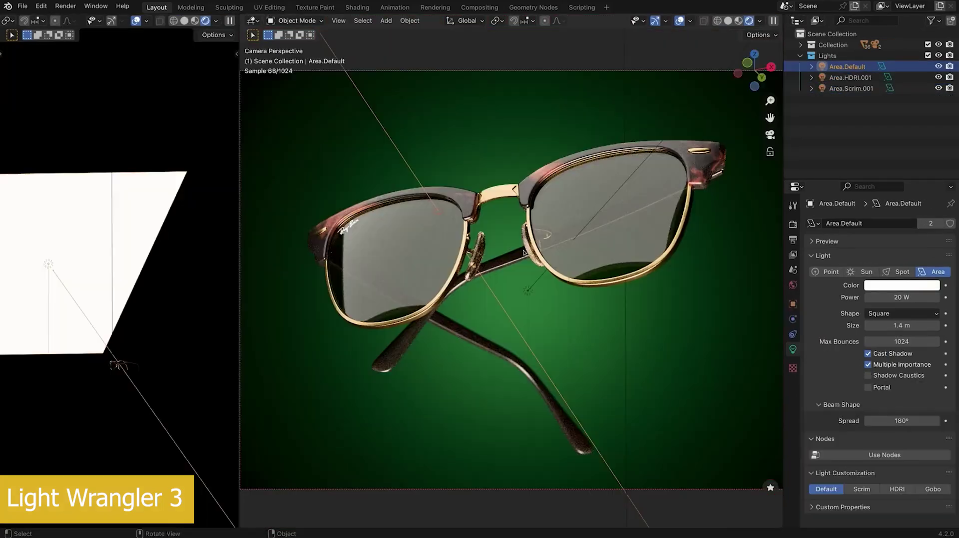
{"action": "left_click", "coordinate": [906, 493]}
{"action": "left_click", "coordinate": [881, 465]}
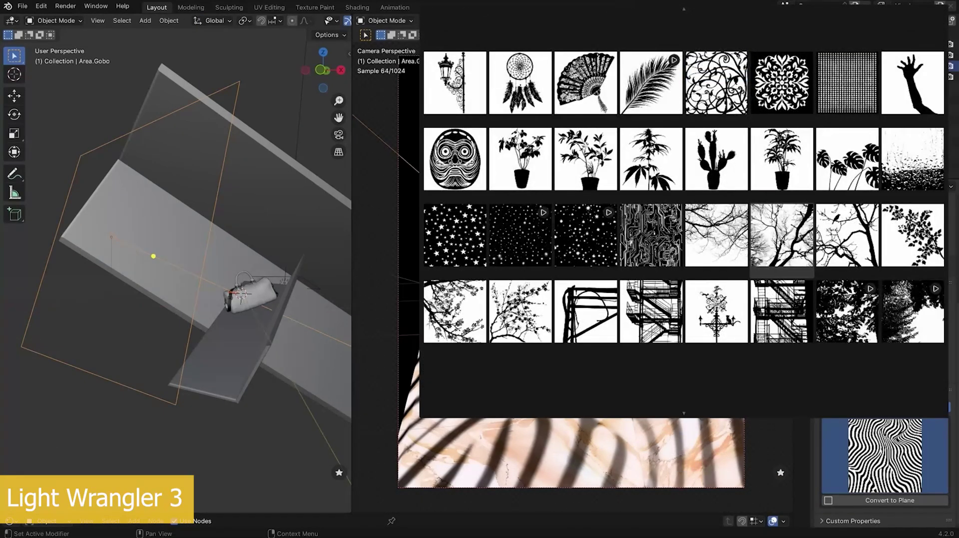
{"action": "left_click", "coordinate": [782, 242]}
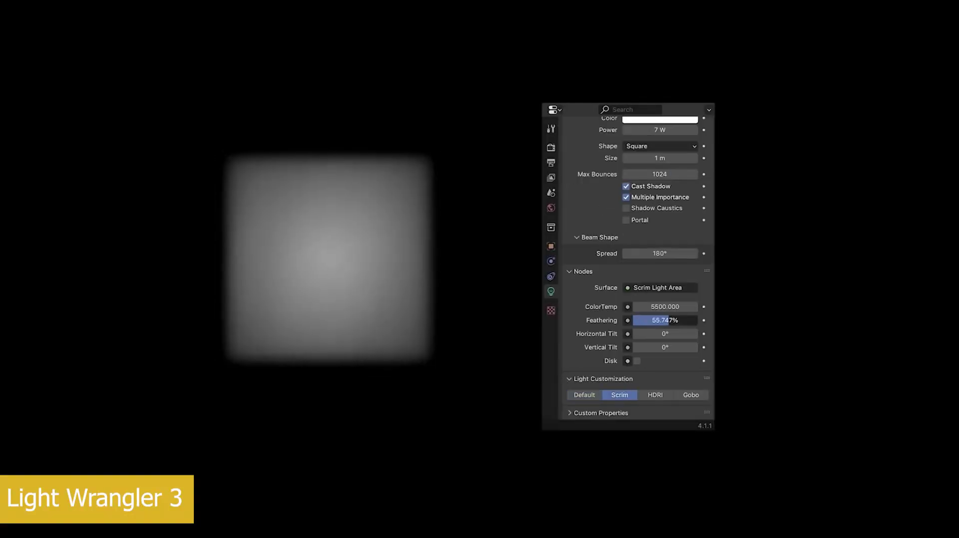
Tilt the scrim light sideways, cycle Scrim, HDRI and Gobo looks, and light Suzanne
{"action": "left_click_drag", "start_coordinate": [641, 331], "coordinate": [614, 331]}
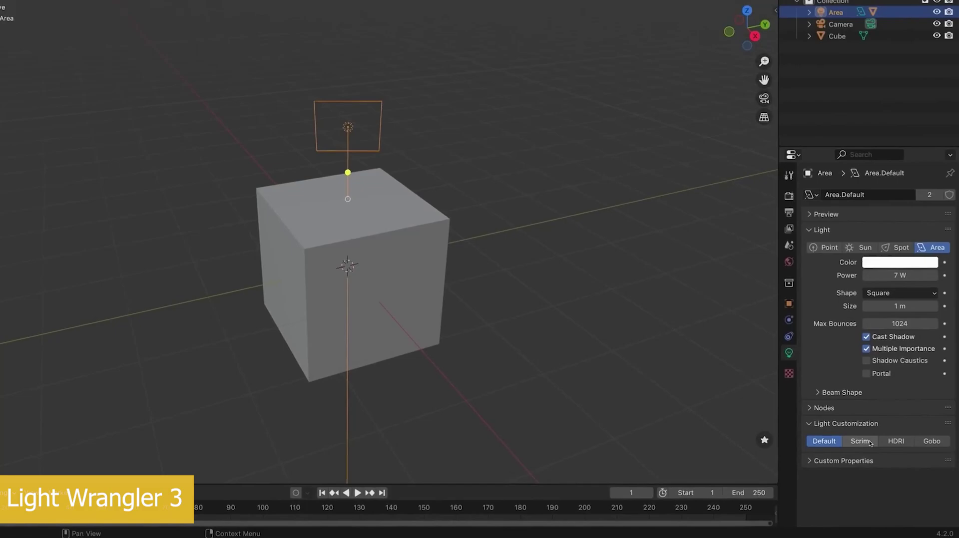
{"action": "left_click", "coordinate": [870, 443]}
{"action": "left_click", "coordinate": [932, 441]}
{"action": "left_click", "coordinate": [908, 472]}
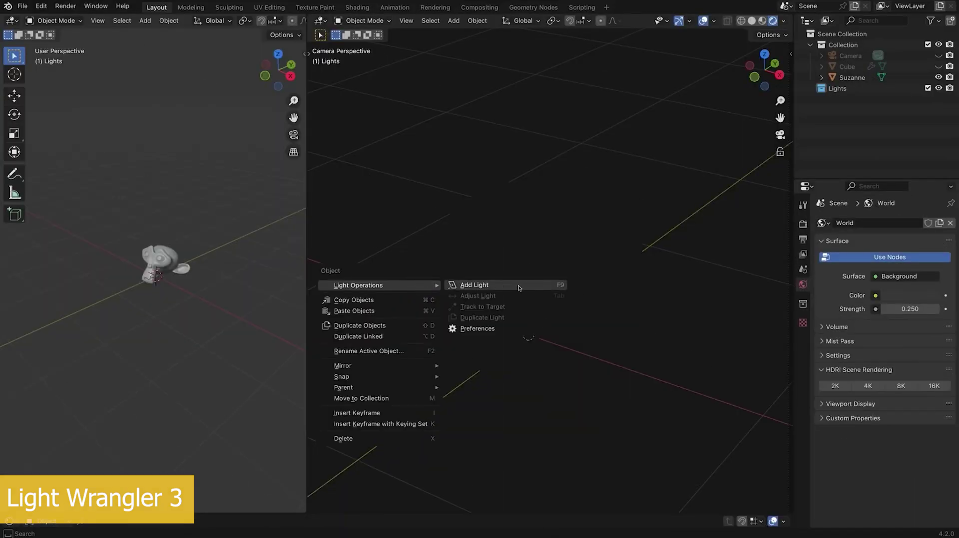
{"action": "left_click", "coordinate": [519, 288]}
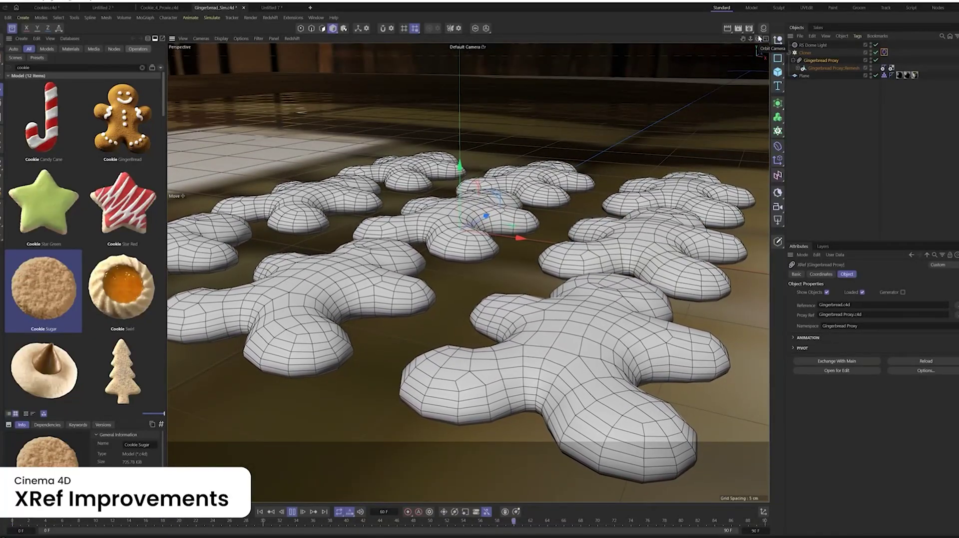
Exchange the gingerbread XRef proxies for full textured cookies and orbit closer
{"action": "left_click", "coordinate": [826, 361]}
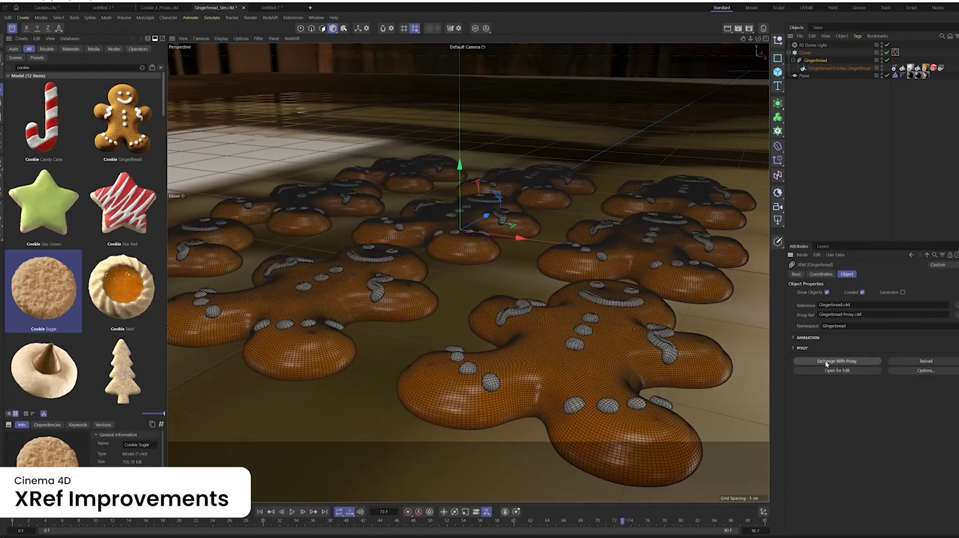
{"action": "left_click_drag", "start_coordinate": [757, 39], "coordinate": [753, 70]}
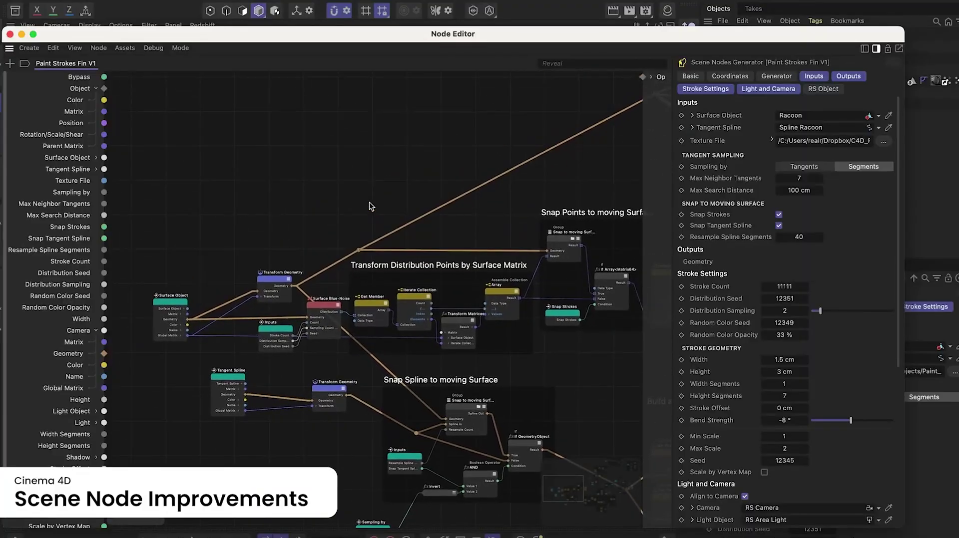
{"action": "scroll", "coordinate": [408, 370], "scroll_direction": "down", "scroll_amount": 1}
{"action": "scroll", "coordinate": [408, 370], "scroll_direction": "down", "scroll_amount": 9}
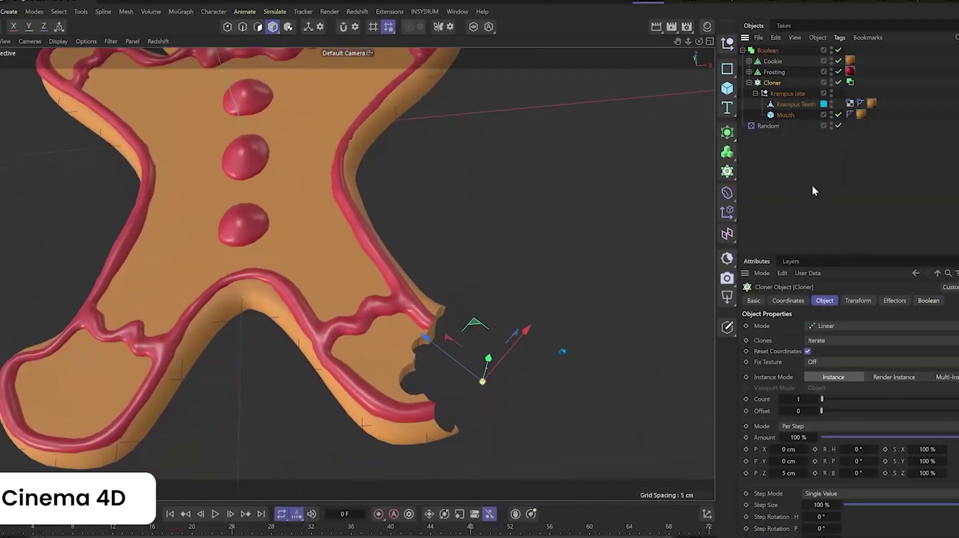
Raise the Cloner count four times so more bite clones eat into the cookie's leg
{"action": "left_click", "coordinate": [816, 400]}
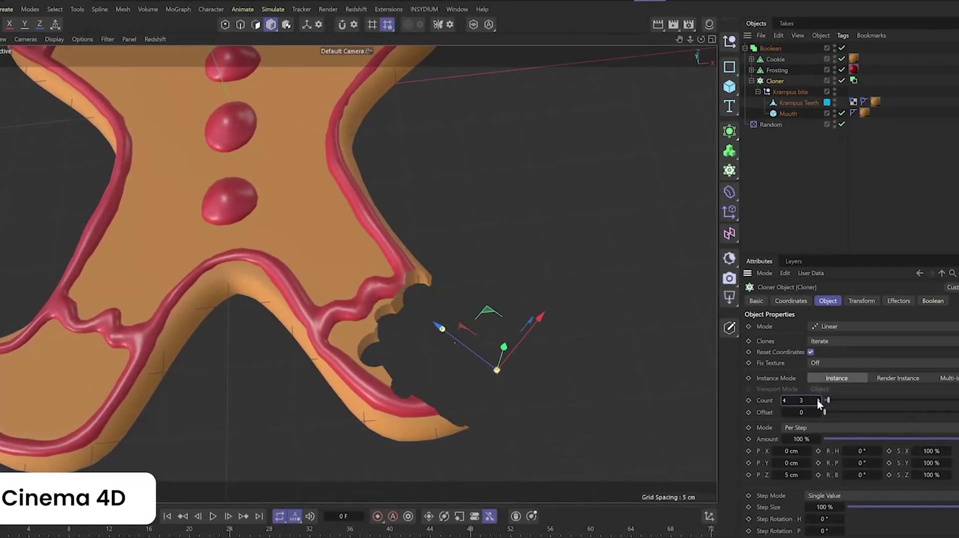
{"action": "left_click", "coordinate": [817, 400]}
{"action": "left_click", "coordinate": [819, 400]}
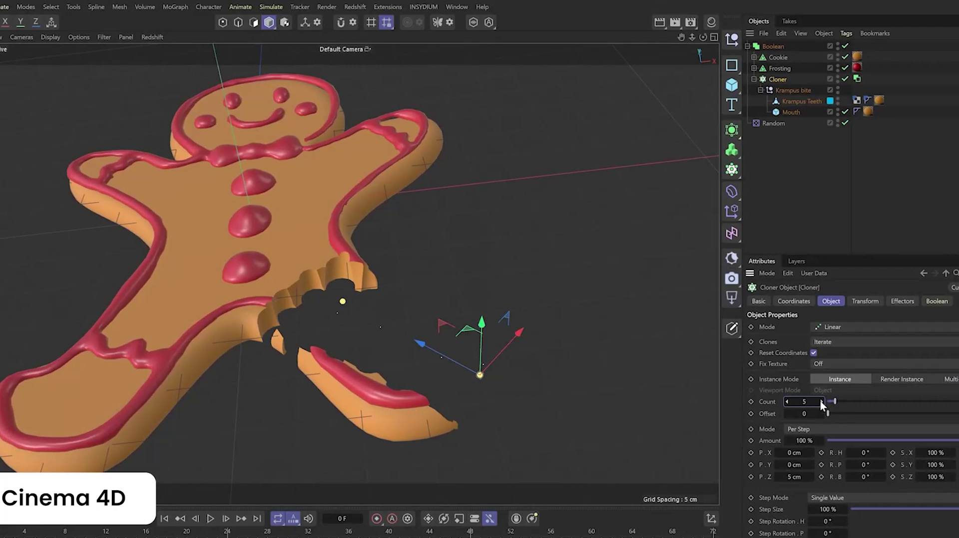
{"action": "left_click", "coordinate": [822, 401]}
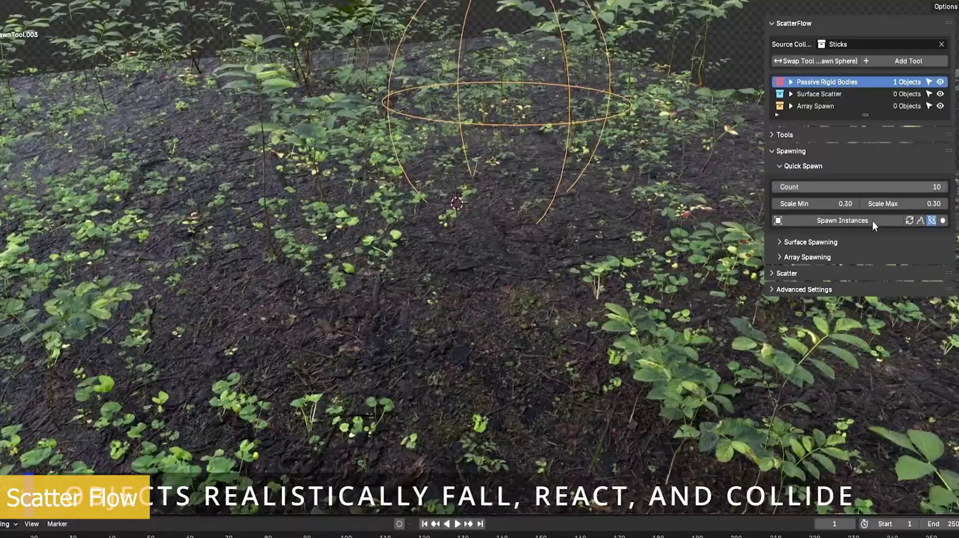
Spawn falling sticks in the sphere, rubble around the barrels, and trash bags on the bathroom floor
{"action": "left_click", "coordinate": [872, 220]}
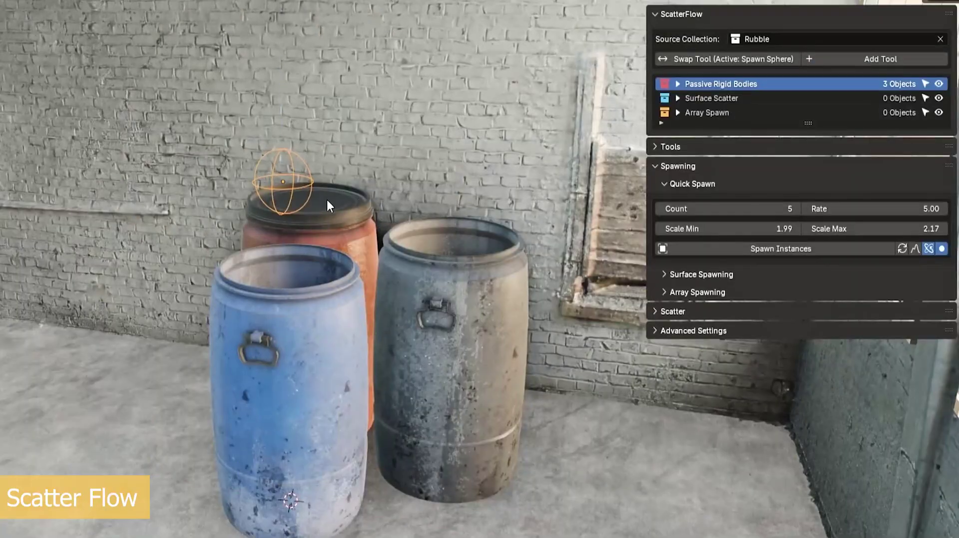
{"action": "left_click", "coordinate": [779, 249]}
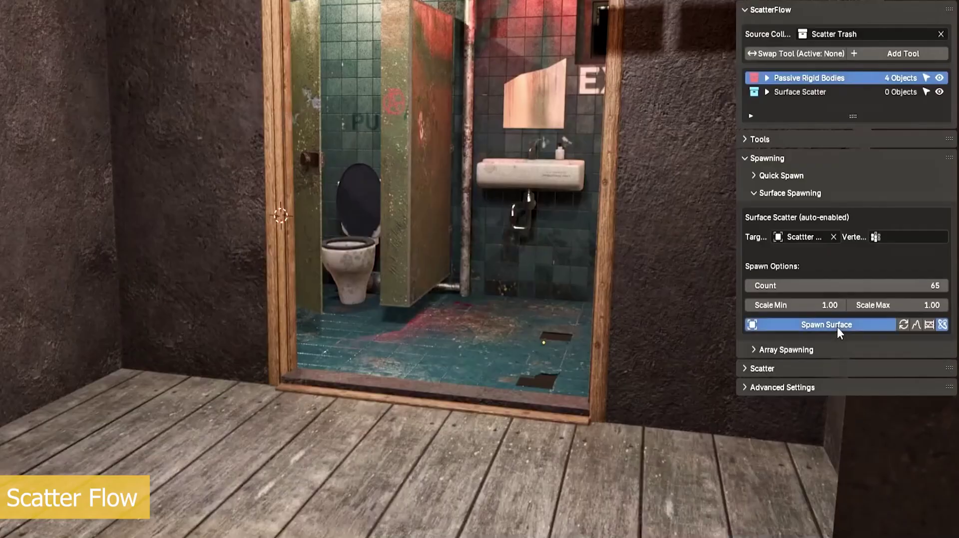
{"action": "left_click", "coordinate": [837, 328]}
Re-roll the trash scatter, paint basement floor density, and drag the bullet pile leftward
{"action": "left_click", "coordinate": [903, 326]}
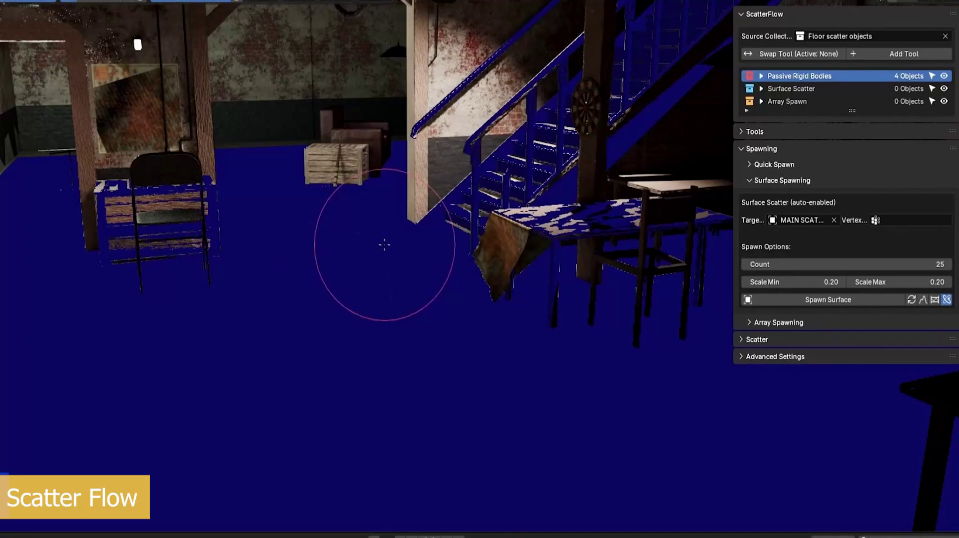
{"action": "left_click_drag", "start_coordinate": [499, 360], "coordinate": [749, 400]}
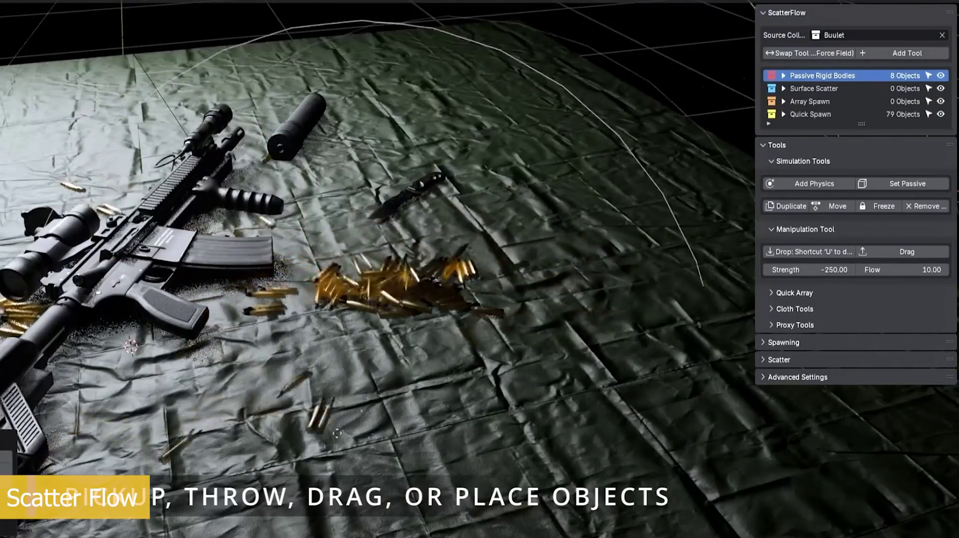
{"action": "left_click_drag", "start_coordinate": [336, 433], "coordinate": [125, 412]}
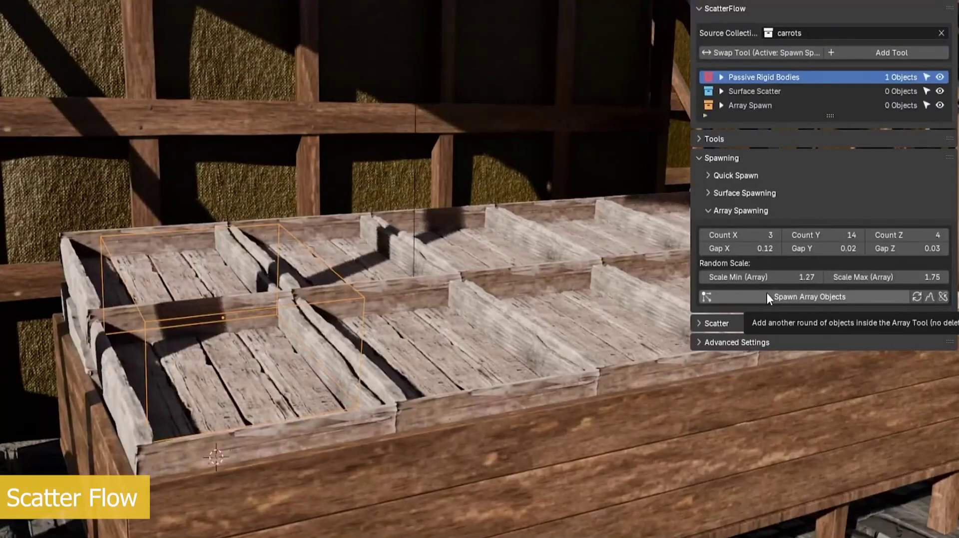
Spawn a carrot array and then a Potatoes array into the market crates
{"action": "left_click", "coordinate": [767, 295]}
{"action": "left_click", "coordinate": [844, 33]}
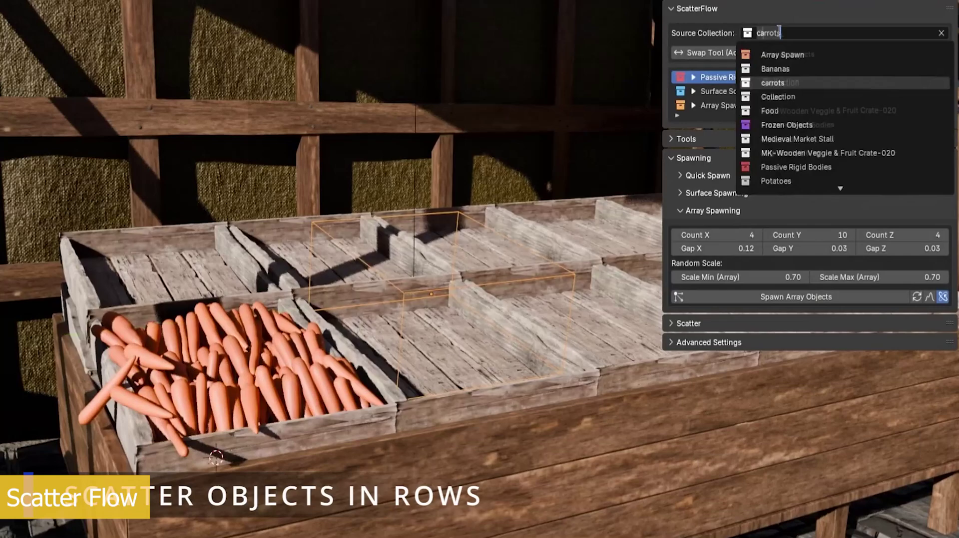
{"action": "left_click", "coordinate": [771, 180]}
{"action": "left_click", "coordinate": [759, 296]}
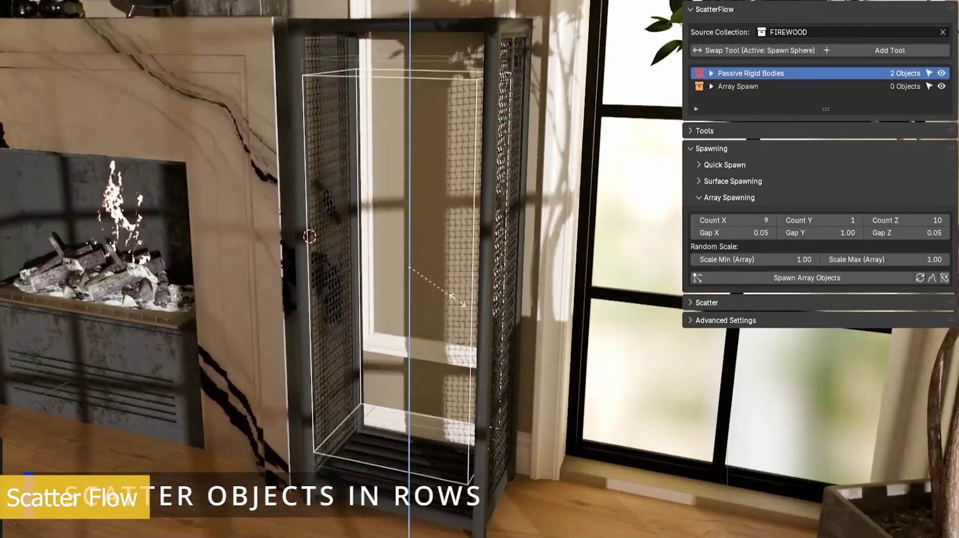
Raise Count Z to 19 to fill the firewood rack, and grow a 3×3×3 box array
{"action": "left_click_drag", "start_coordinate": [938, 226], "coordinate": [948, 225]}
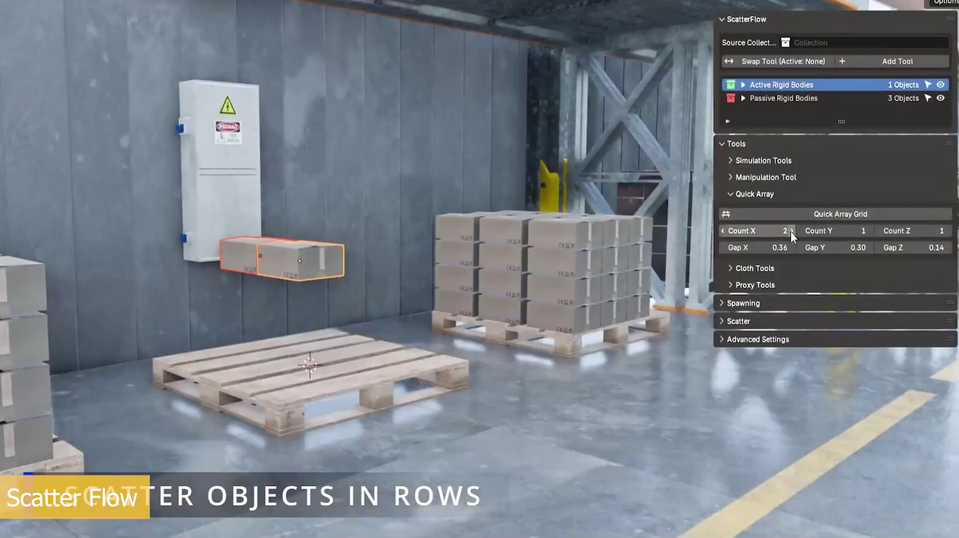
{"action": "left_click", "coordinate": [790, 231]}
{"action": "left_click", "coordinate": [870, 231]}
{"action": "left_click", "coordinate": [869, 230]}
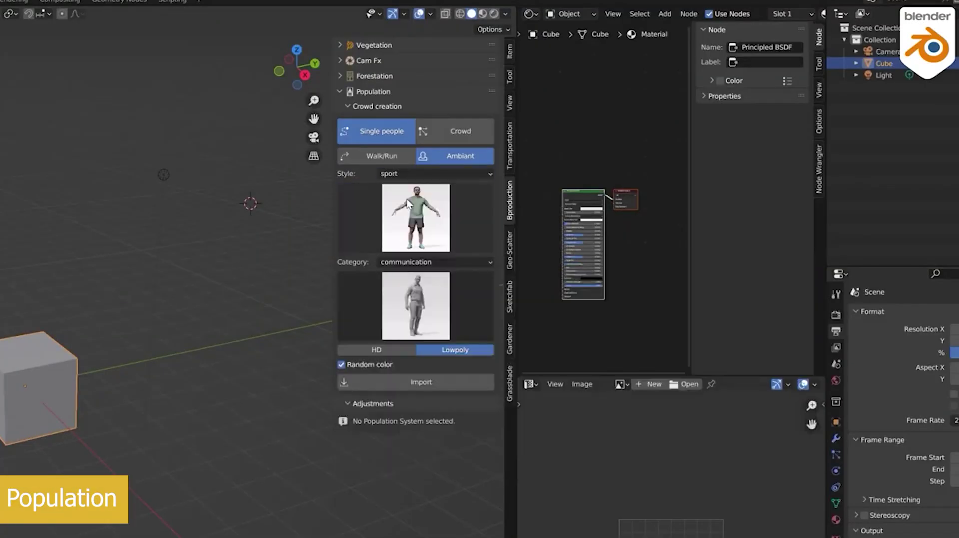
Set the Population people style to business and browse its character gallery
{"action": "left_click", "coordinate": [406, 199]}
{"action": "left_click", "coordinate": [415, 173]}
{"action": "left_click", "coordinate": [399, 214]}
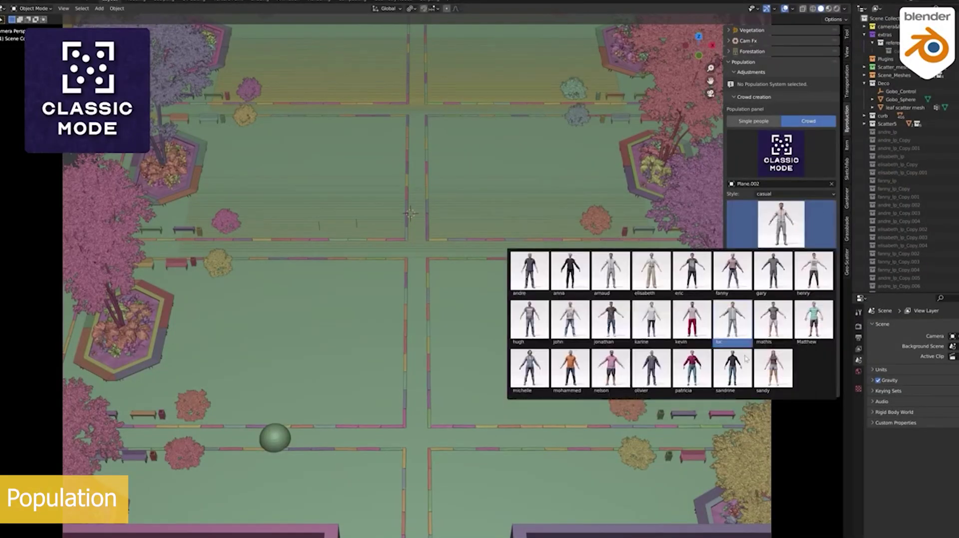
Generate a crowd across the courtyard and switch the viewport to Rendered shading
{"action": "left_click", "coordinate": [758, 391]}
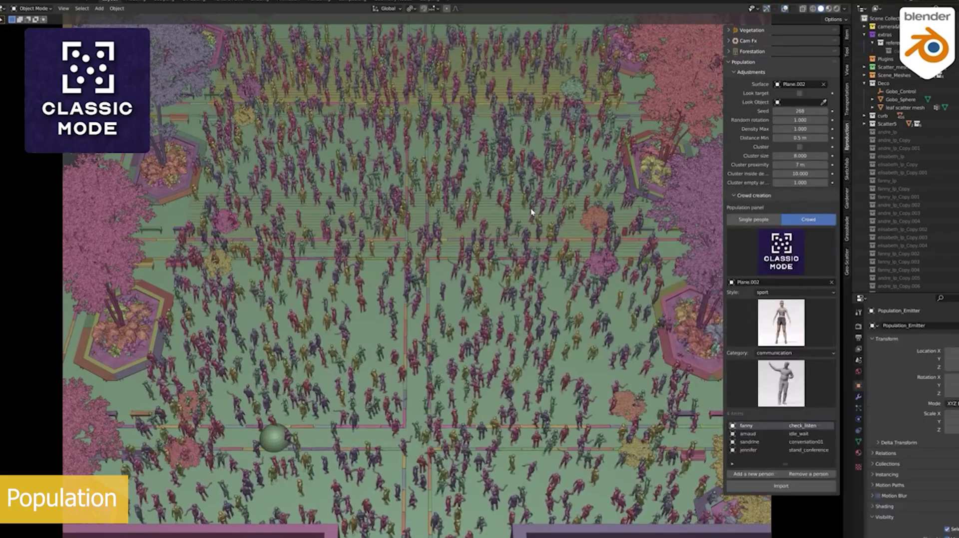
{"action": "scroll", "coordinate": [532, 212], "scroll_direction": "up", "scroll_amount": 3}
{"action": "scroll", "coordinate": [531, 214], "scroll_direction": "down", "scroll_amount": 3}
{"action": "scroll", "coordinate": [531, 214], "scroll_direction": "down", "scroll_amount": 2}
{"action": "scroll", "coordinate": [531, 213], "scroll_direction": "up", "scroll_amount": 2}
{"action": "key", "text": "z"}
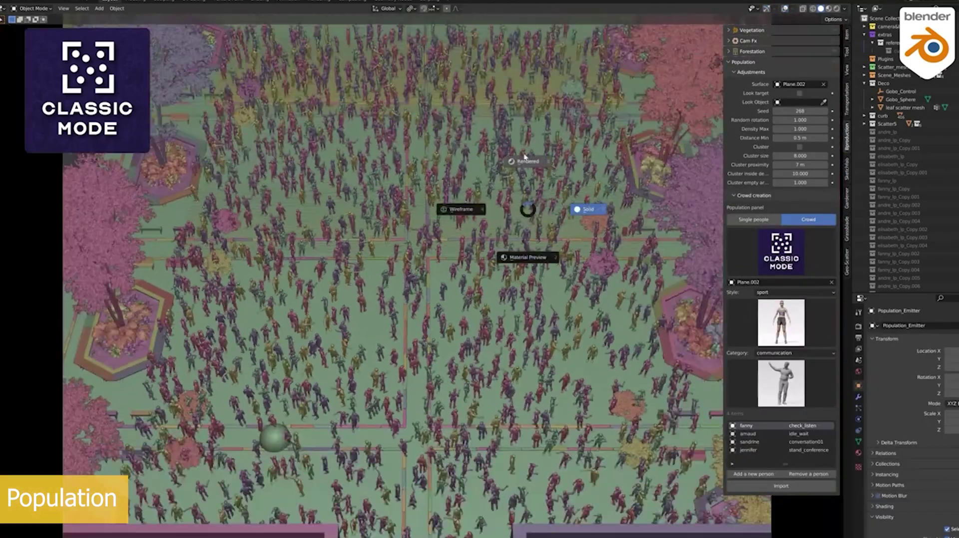
{"action": "left_click", "coordinate": [524, 158]}
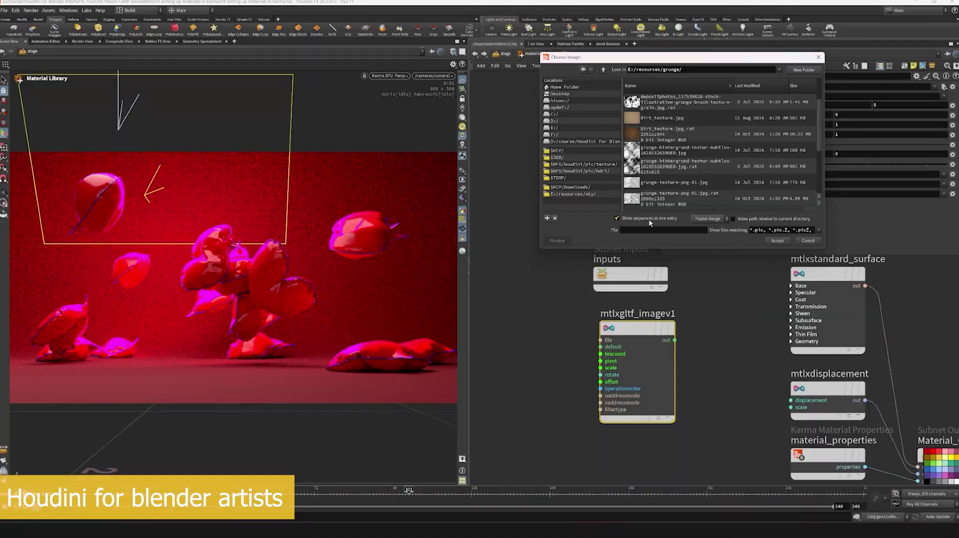
Load grunge-texture-png-01.jpg into the image node and wire it into Specular Roughness on mtlxstandard_surface
{"action": "double_click", "coordinate": [666, 134]}
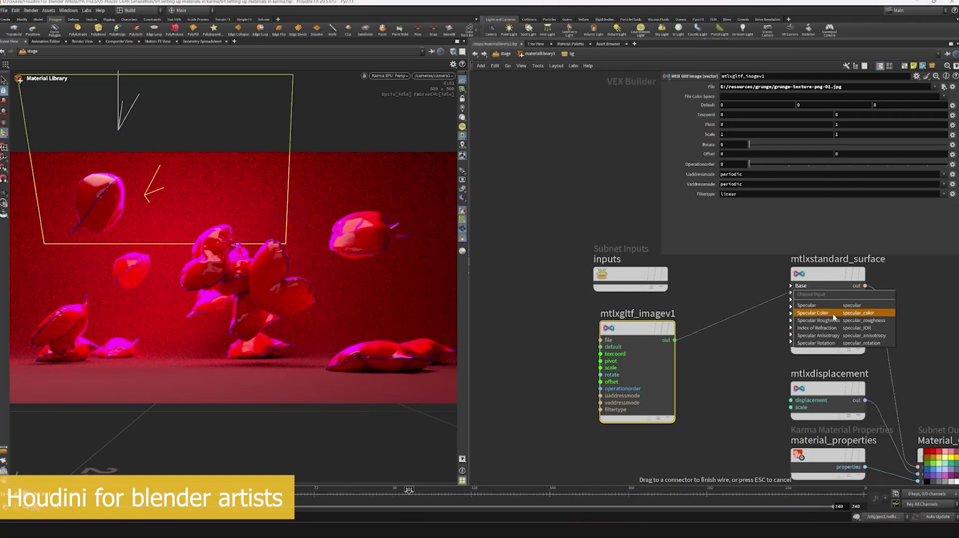
{"action": "left_click", "coordinate": [872, 321]}
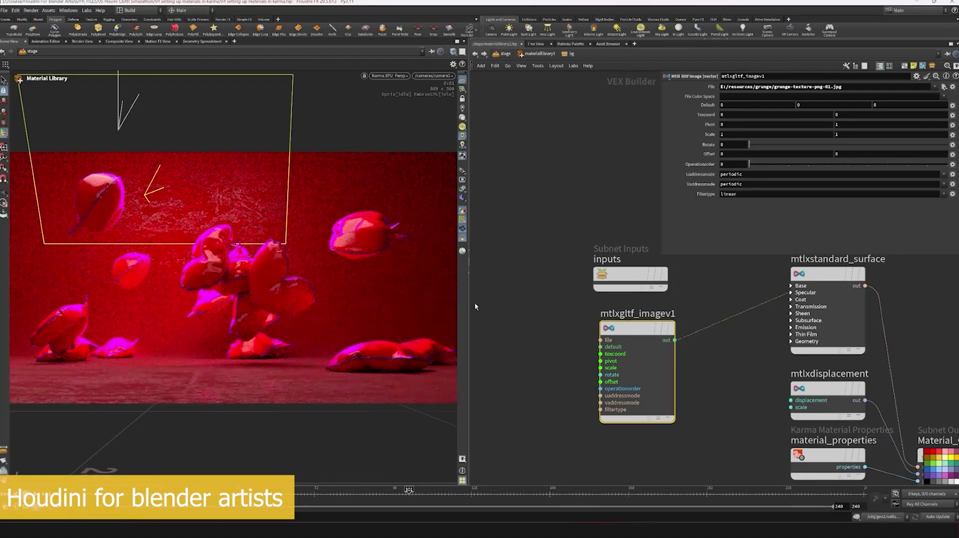